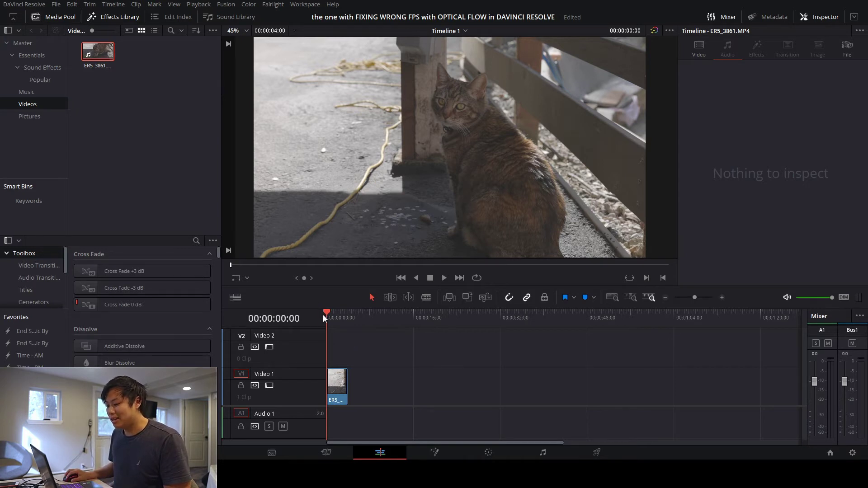
Preview the timeline and inspect the cat clip ER5_3861.MP4 in the Media Pool.
{"action": "key", "text": "space"}
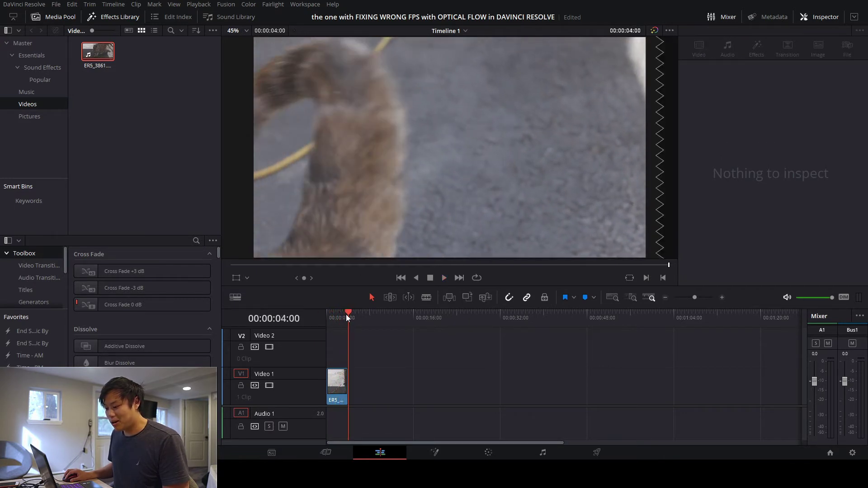
{"action": "left_click_drag", "start_coordinate": [346, 314], "coordinate": [316, 324]}
{"action": "left_click", "coordinate": [89, 54]}
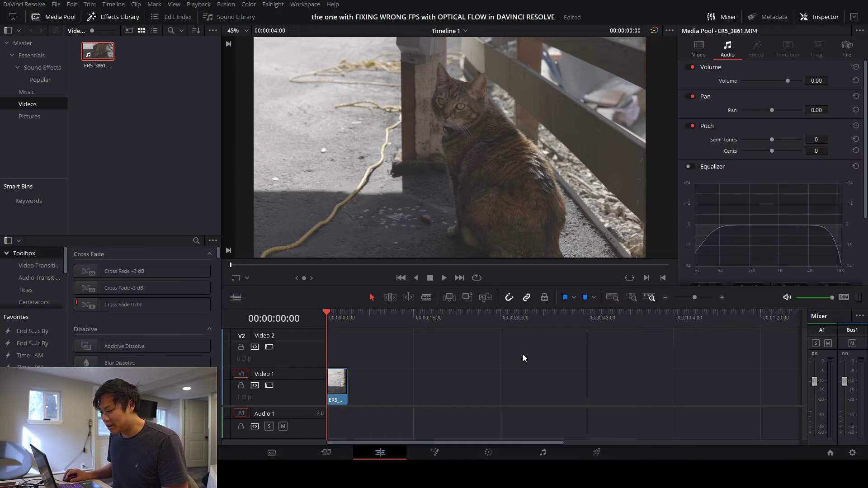
Delete the offline clip, place the cat clip on the timeline, preview it, then remove it.
{"action": "left_click", "coordinate": [337, 376]}
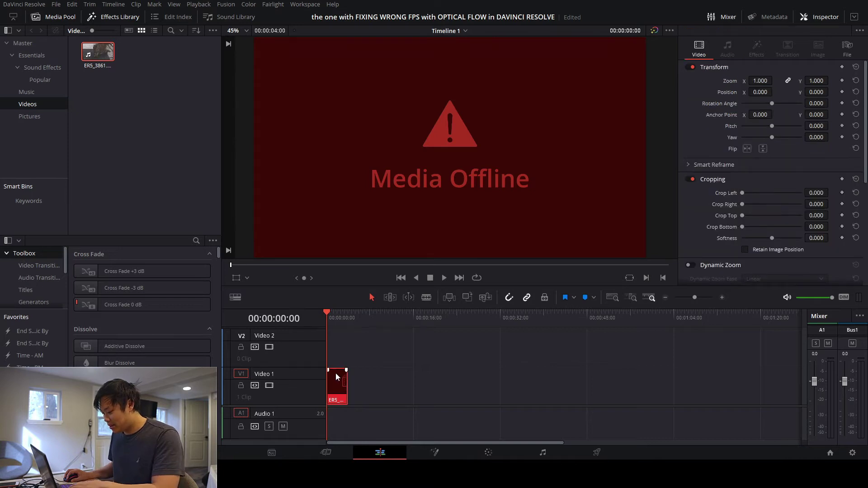
{"action": "key", "text": "Delete"}
{"action": "left_click_drag", "start_coordinate": [96, 65], "coordinate": [329, 393]}
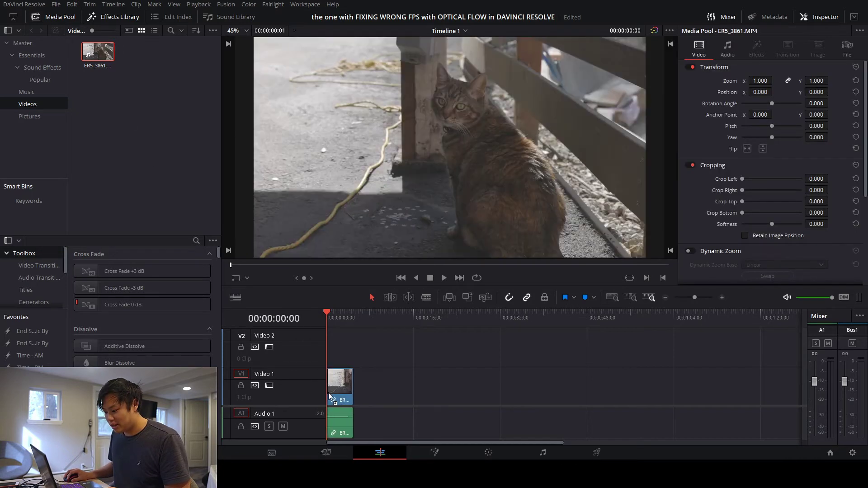
{"action": "key", "text": "space"}
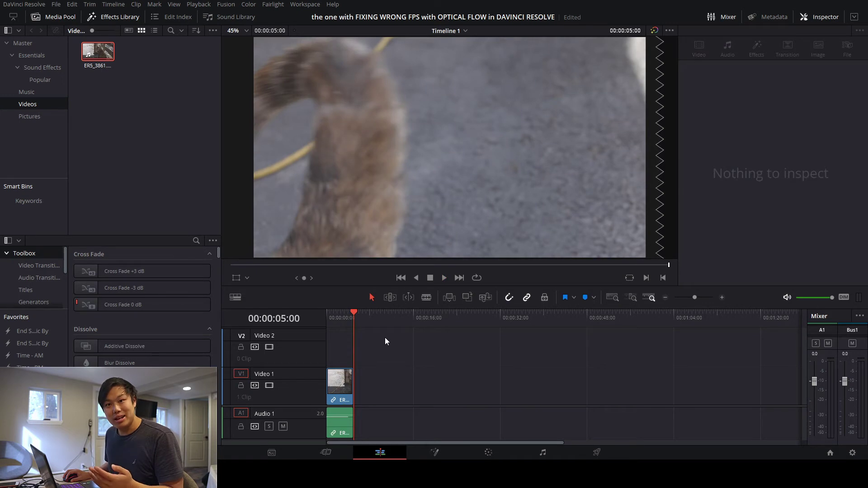
{"action": "left_click", "coordinate": [335, 386]}
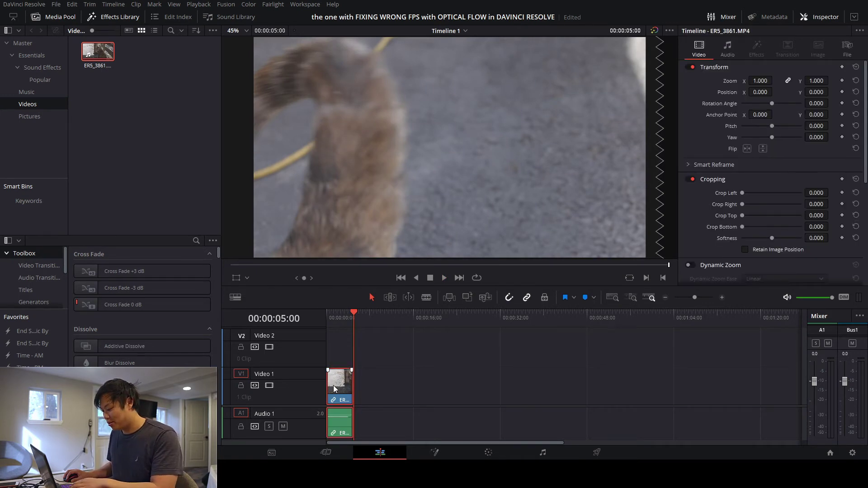
{"action": "key", "text": "Delete"}
Add ER5_3861.MP4 to the timeline again, snapped to the very start.
{"action": "left_click", "coordinate": [109, 66]}
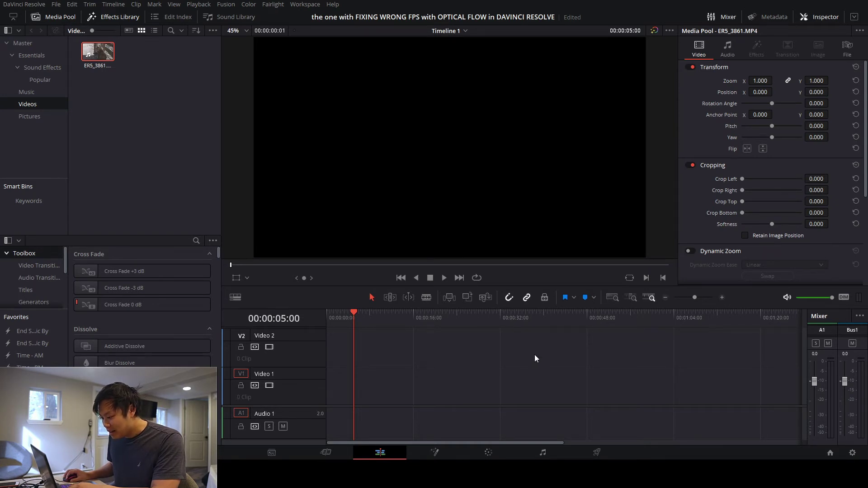
{"action": "left_click_drag", "start_coordinate": [98, 57], "coordinate": [343, 382]}
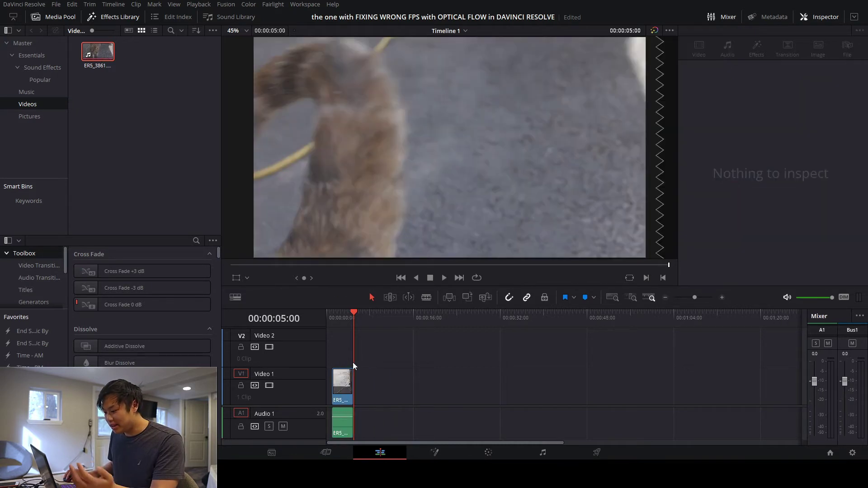
{"action": "left_click_drag", "start_coordinate": [352, 319], "coordinate": [326, 320]}
{"action": "left_click_drag", "start_coordinate": [337, 381], "coordinate": [326, 390]}
{"action": "left_click", "coordinate": [364, 428]}
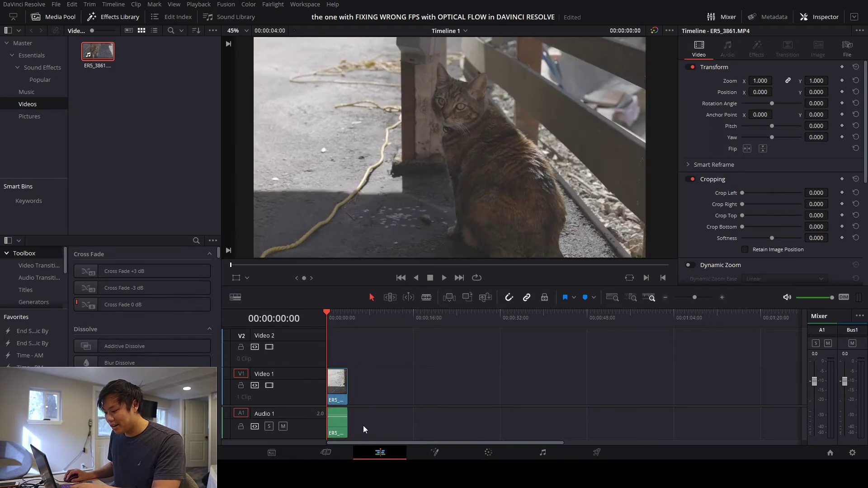
Delete the cat clip's audio from Audio 1, keeping only its video.
{"action": "left_click", "coordinate": [334, 423]}
{"action": "key", "text": "Delete"}
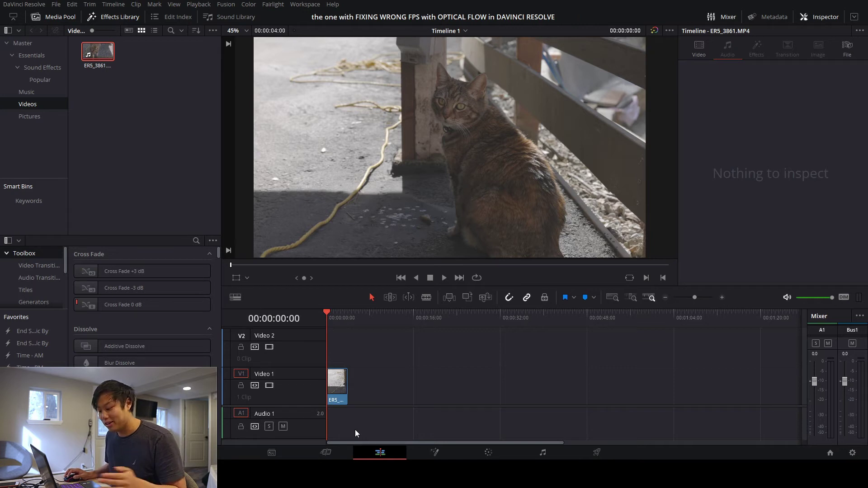
{"action": "left_click", "coordinate": [337, 390]}
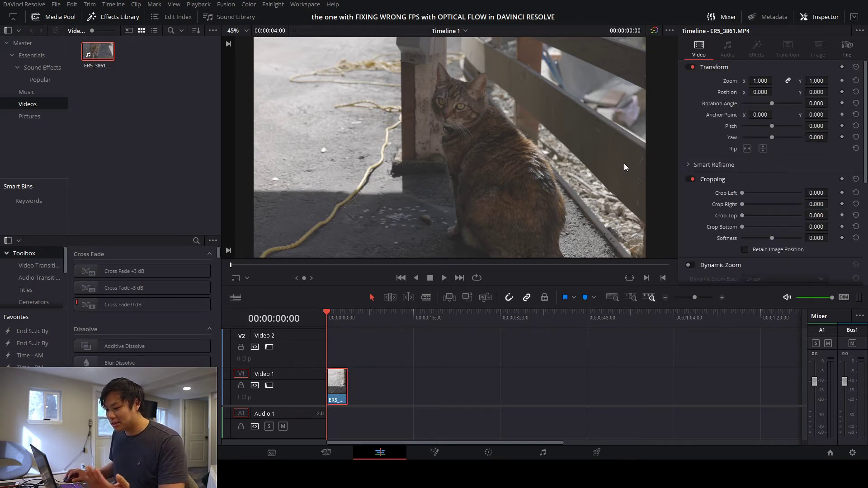
Stretch the cat clip to 00:00:08:00, then play it and return to the start.
{"action": "scroll", "coordinate": [34, 289], "scroll_direction": "down", "scroll_amount": 2}
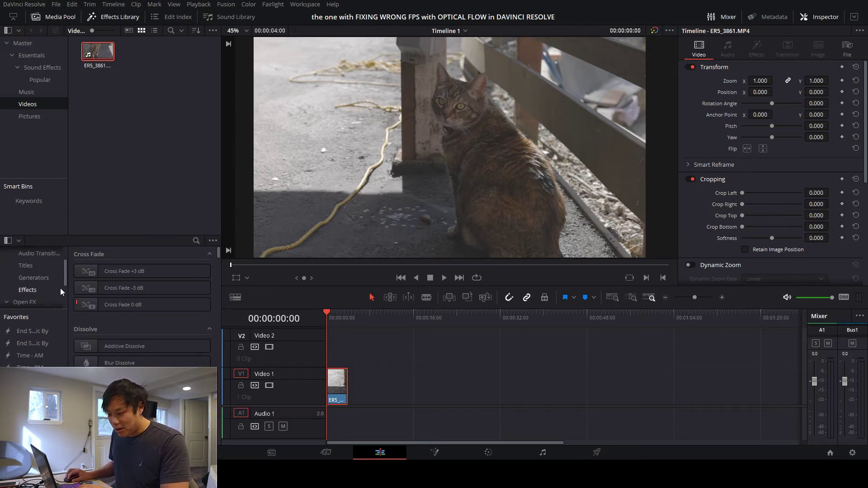
{"action": "scroll", "coordinate": [746, 211], "scroll_direction": "down", "scroll_amount": 5}
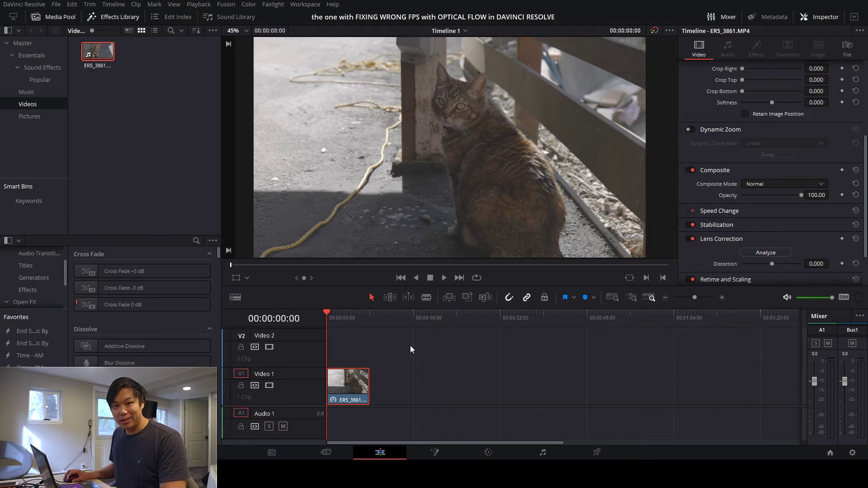
{"action": "key", "text": "space"}
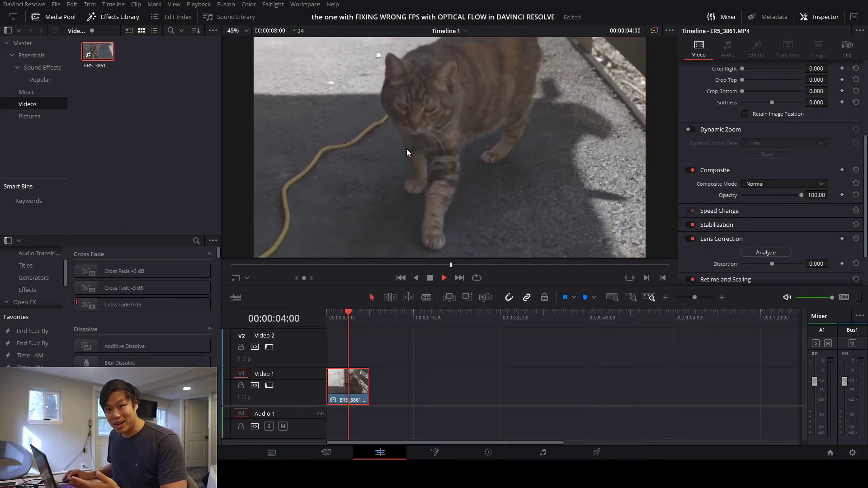
{"action": "key", "text": "space"}
{"action": "key", "text": "Home"}
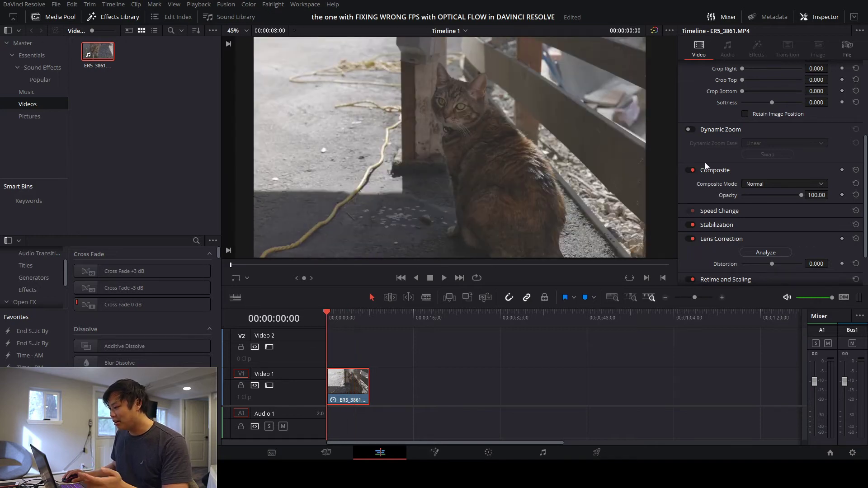
Set Retime Process to Optical Flow and Motion Estimation to Standard Better in Retime and Scaling.
{"action": "scroll", "coordinate": [704, 176], "scroll_direction": "down", "scroll_amount": 2}
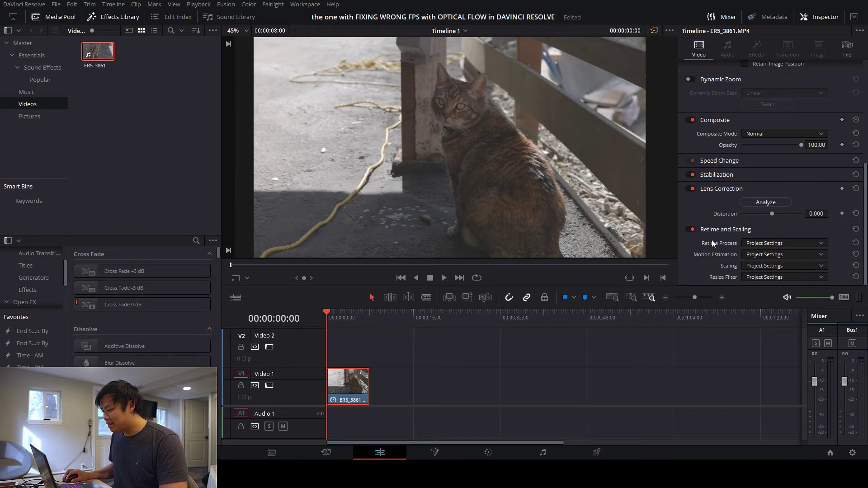
{"action": "scroll", "coordinate": [728, 143], "scroll_direction": "up", "scroll_amount": 7}
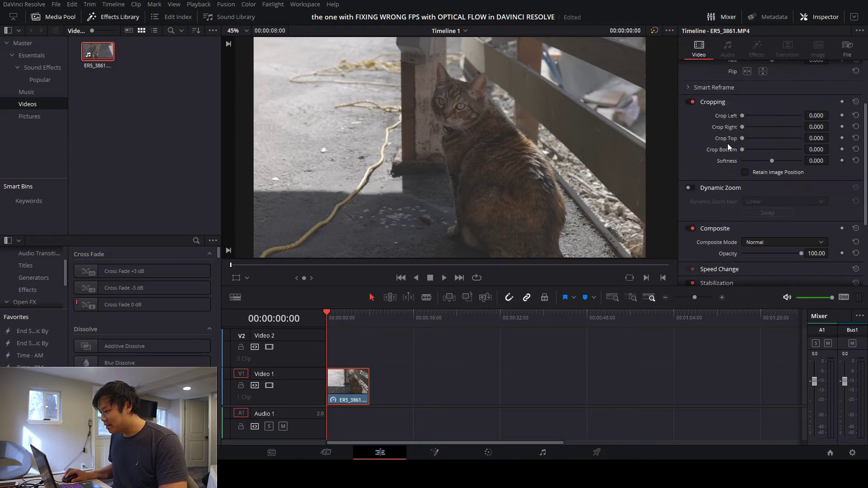
{"action": "scroll", "coordinate": [710, 156], "scroll_direction": "down", "scroll_amount": 6}
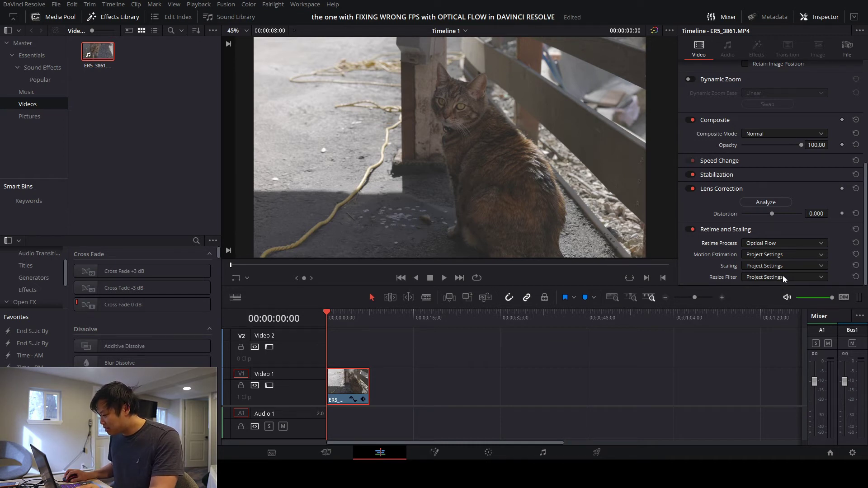
{"action": "scroll", "coordinate": [786, 255], "scroll_direction": "down", "scroll_amount": 2}
{"action": "left_click", "coordinate": [366, 348]}
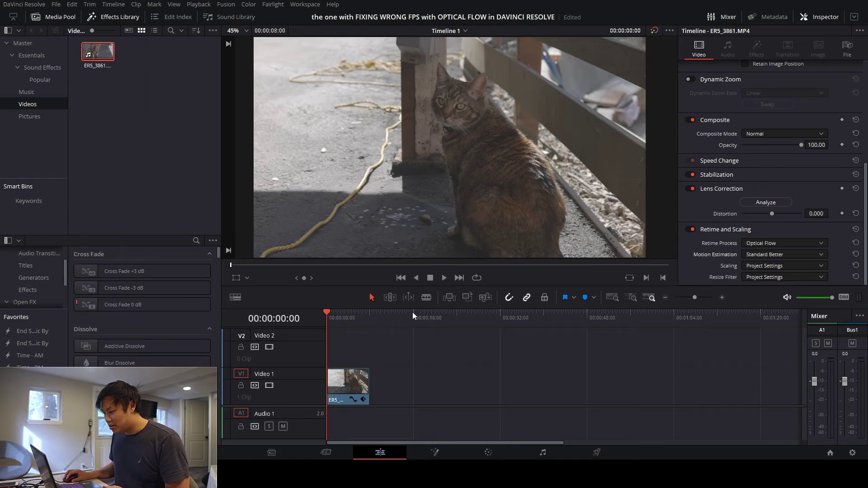
{"action": "key", "text": "space"}
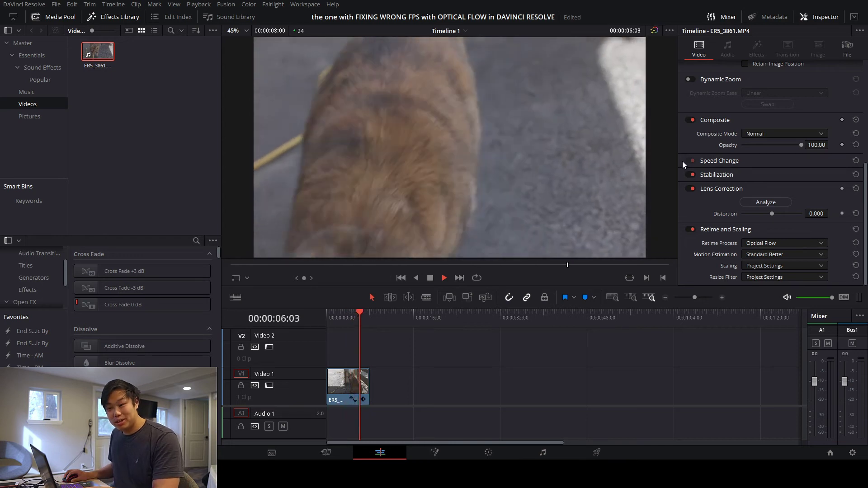
{"action": "key", "text": "space"}
{"action": "left_click_drag", "start_coordinate": [369, 314], "coordinate": [316, 333]}
{"action": "key", "text": "space"}
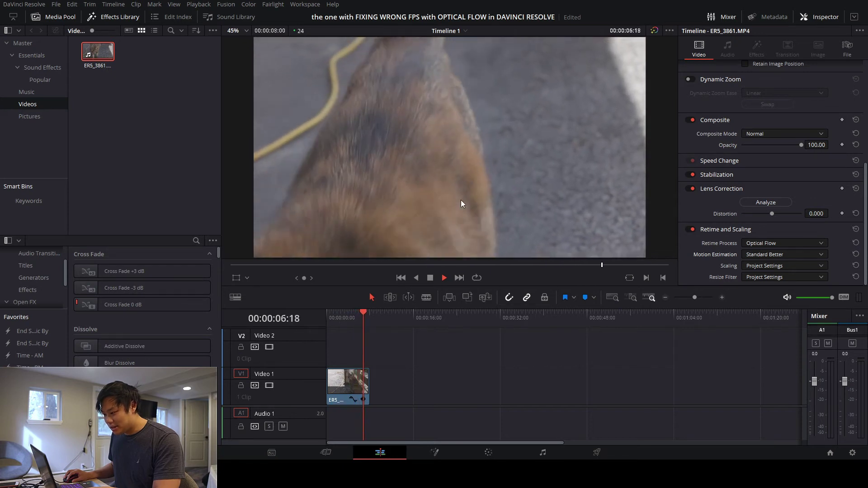
{"action": "key", "text": "space"}
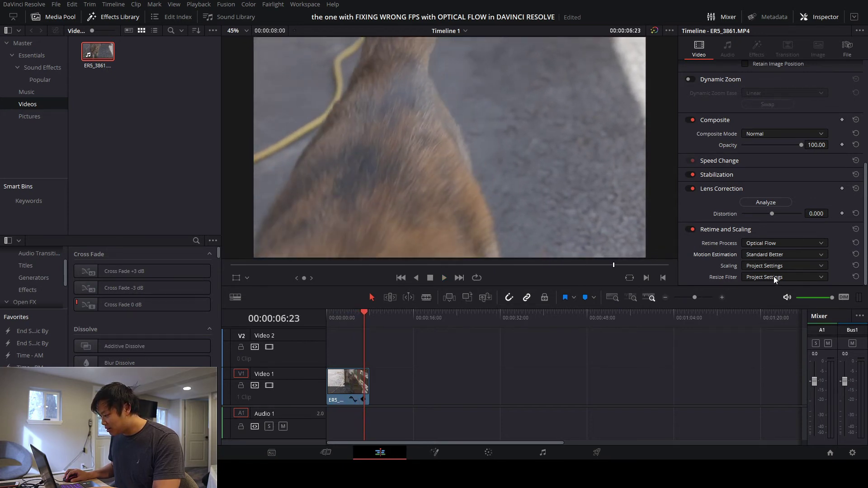
{"action": "key", "text": "Home"}
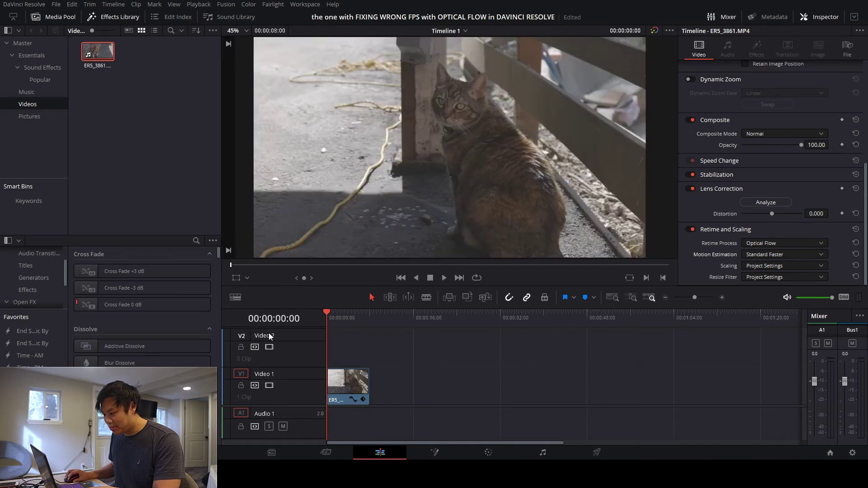
{"action": "key", "text": "space"}
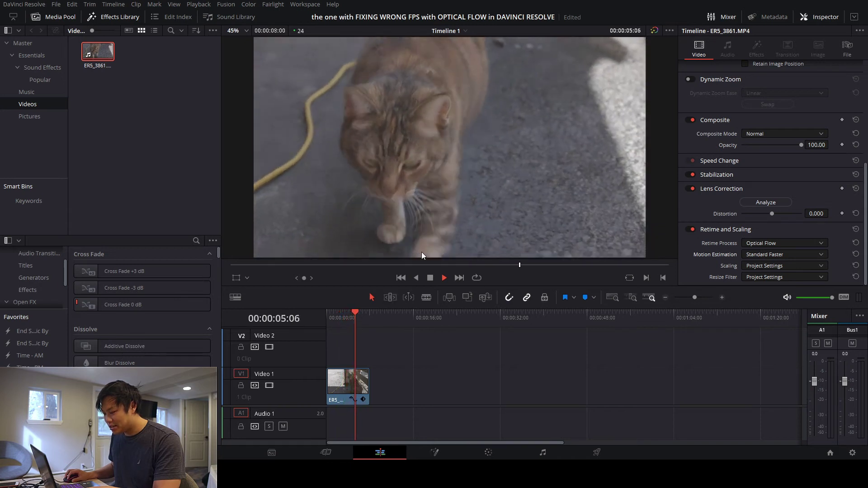
{"action": "key", "text": "space"}
{"action": "key", "text": "Home"}
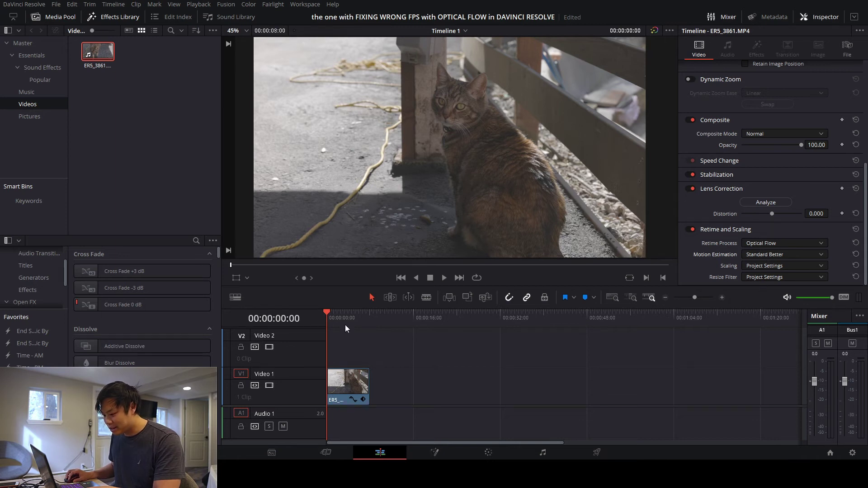
{"action": "key", "text": "space"}
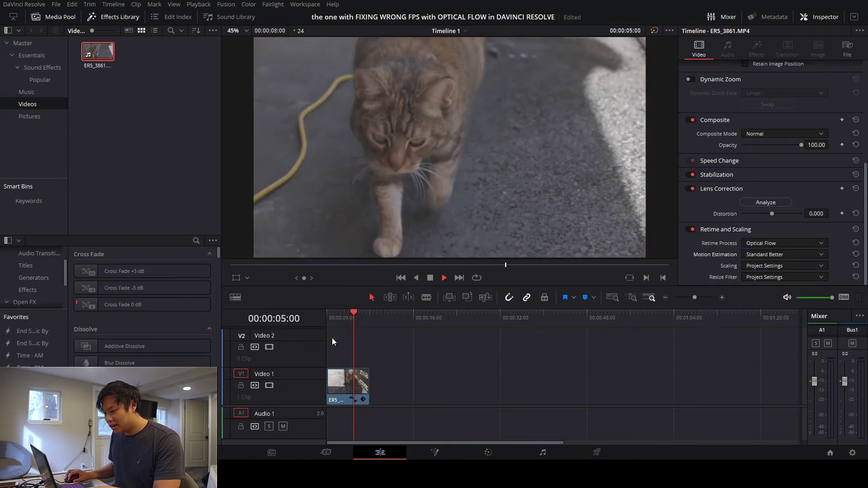
{"action": "key", "text": "space"}
{"action": "key", "text": "Home"}
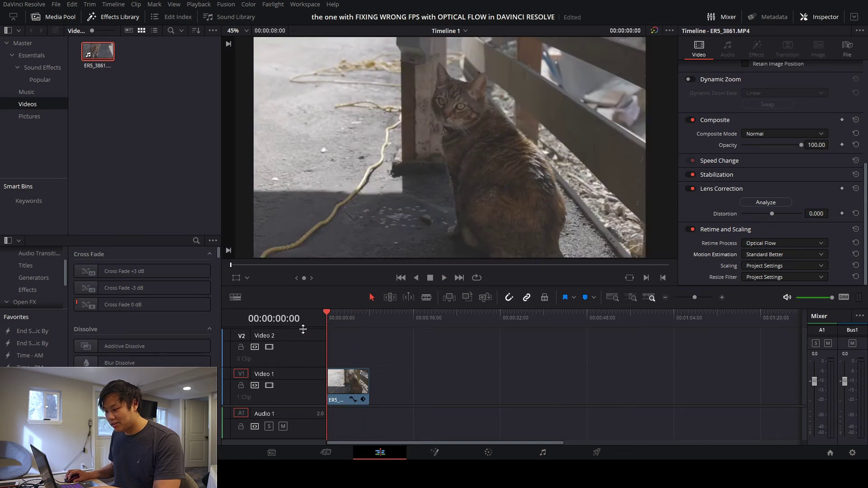
{"action": "scroll", "coordinate": [731, 159], "scroll_direction": "up", "scroll_amount": 3}
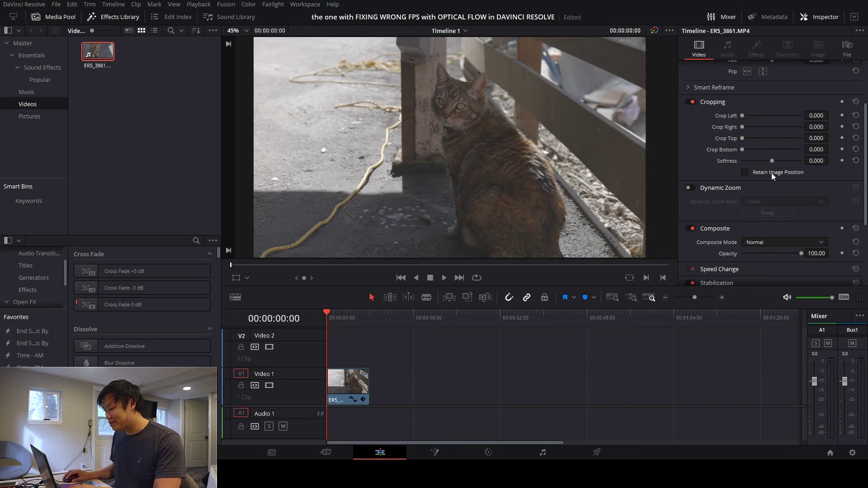
{"action": "scroll", "coordinate": [744, 189], "scroll_direction": "down", "scroll_amount": 4}
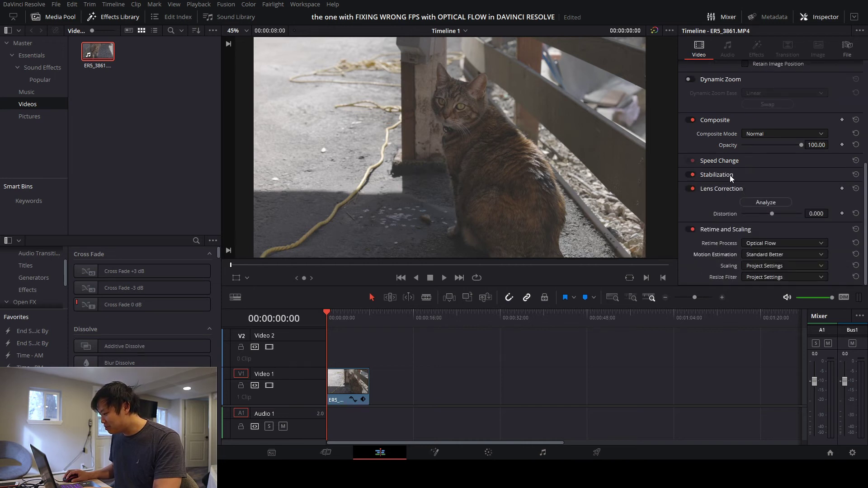
Stabilize the clip in Similarity mode with Smooth at 0.742 and preview the result.
{"action": "left_click", "coordinate": [730, 175]}
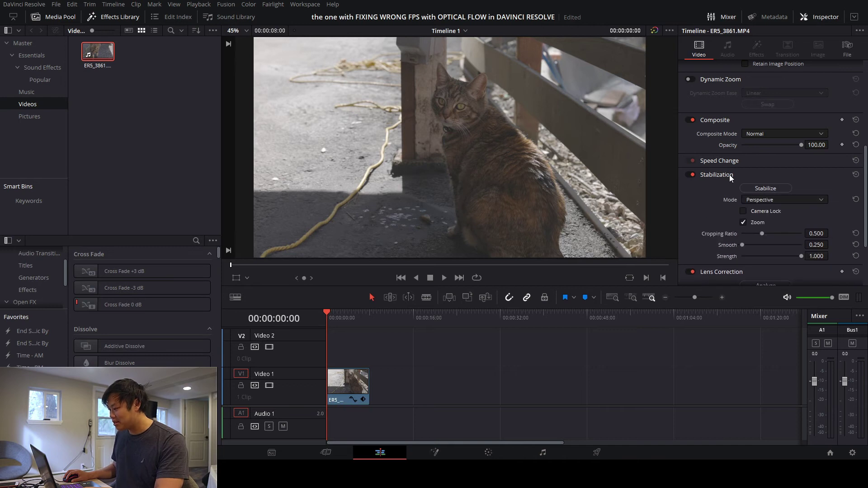
{"action": "left_click_drag", "start_coordinate": [743, 245], "coordinate": [781, 245]}
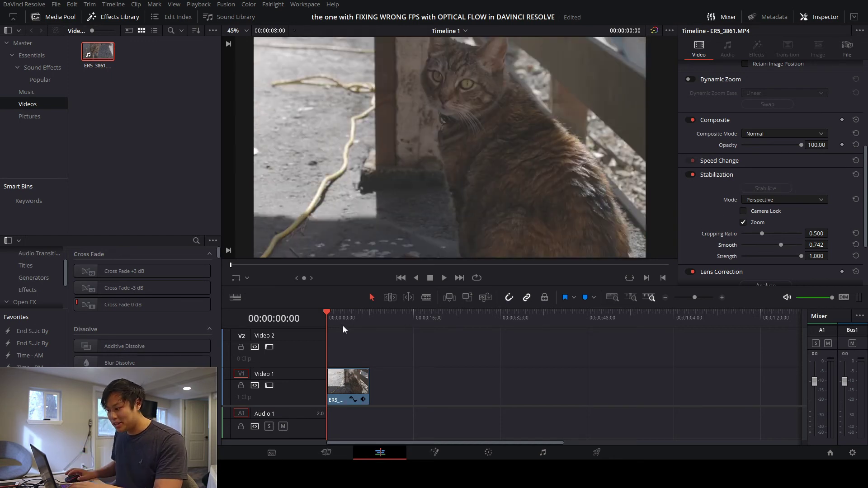
{"action": "key", "text": "space"}
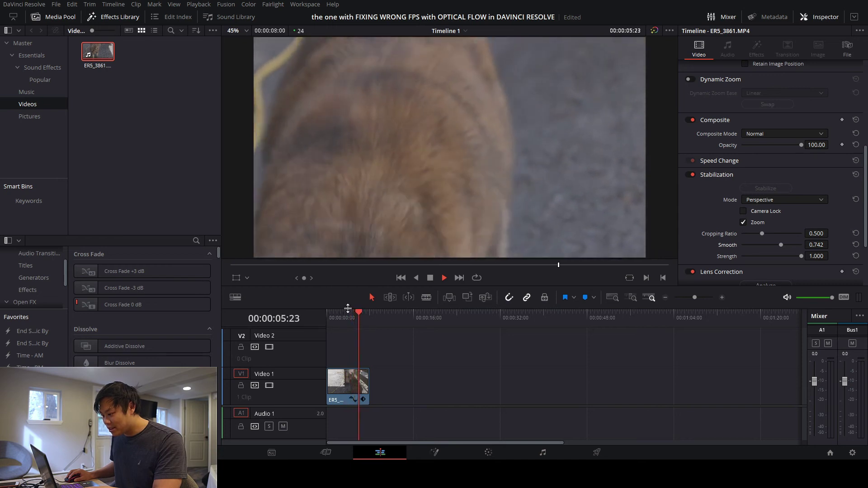
{"action": "left_click_drag", "start_coordinate": [354, 316], "coordinate": [309, 324]}
{"action": "key", "text": "space"}
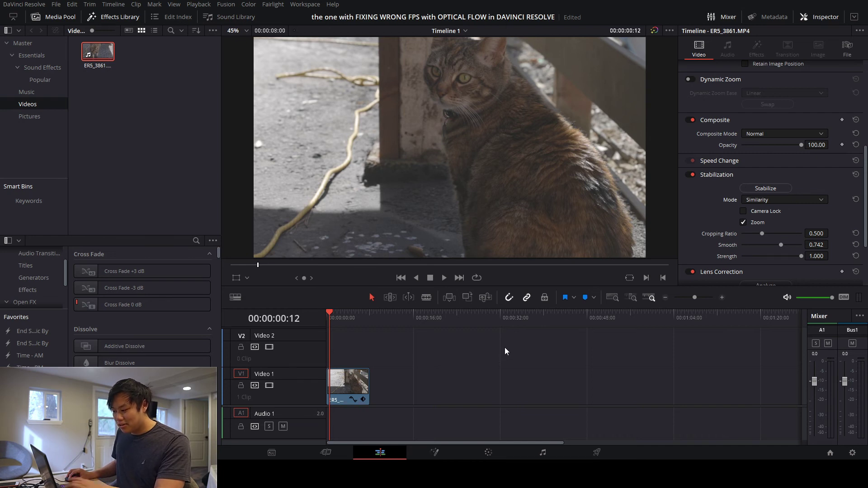
{"action": "left_click", "coordinate": [326, 314]}
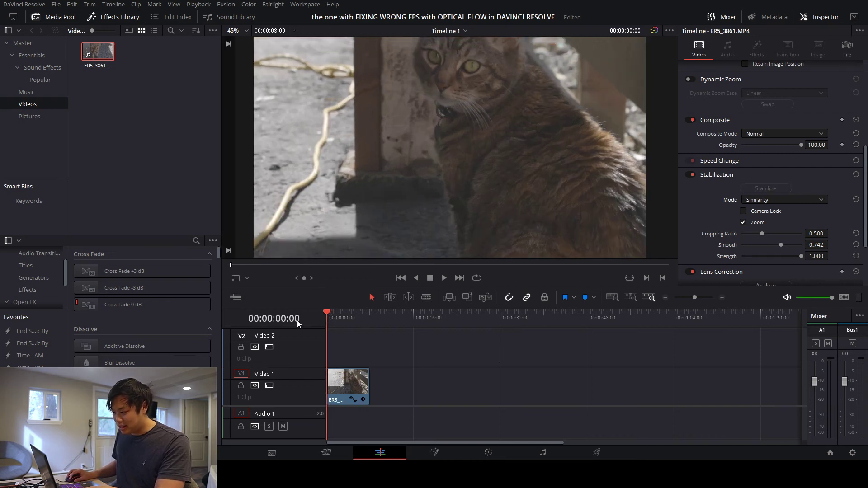
{"action": "key", "text": "space"}
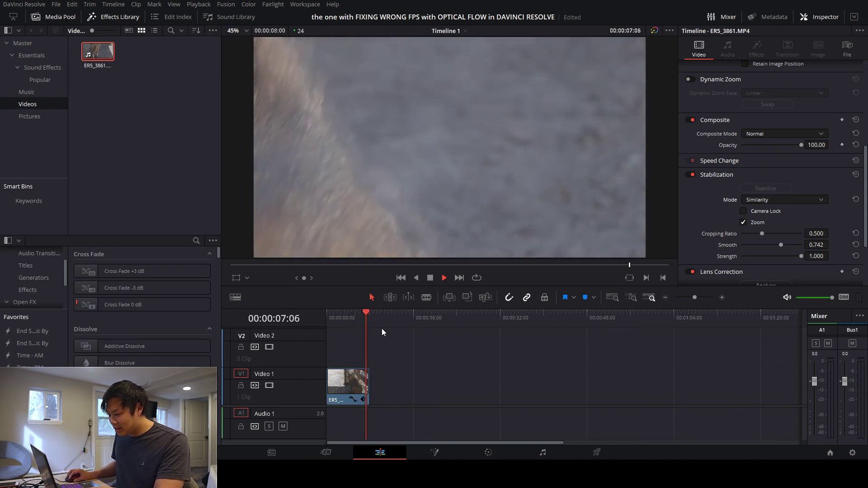
{"action": "key", "text": "Home"}
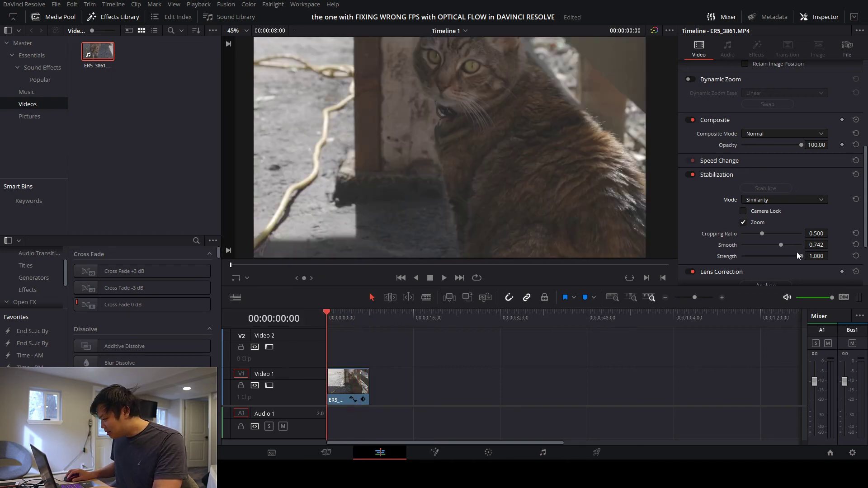
Lower the stabilization Cropping Ratio to 0.342 and replay the clip from the start.
{"action": "scroll", "coordinate": [775, 260], "scroll_direction": "down", "scroll_amount": 2}
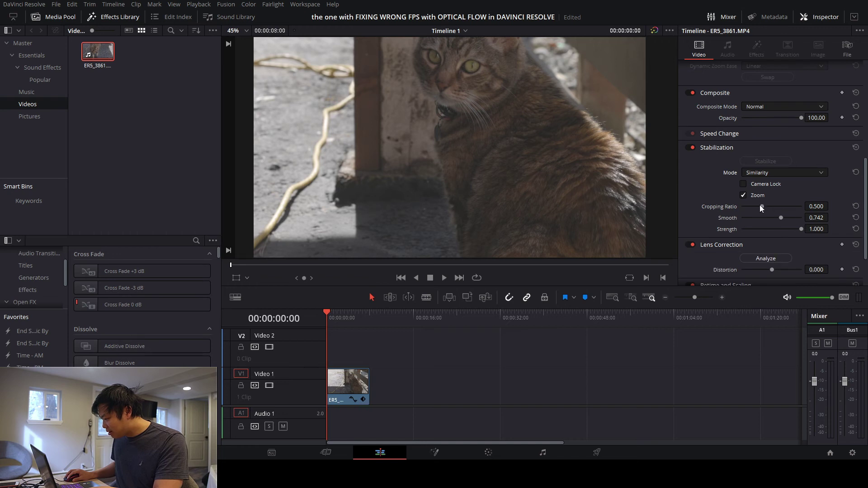
{"action": "key", "text": "space"}
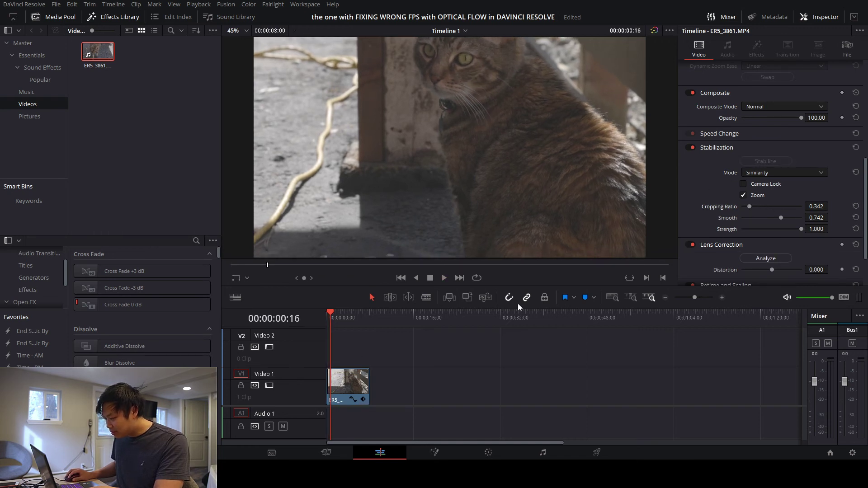
{"action": "key", "text": "Home"}
{"action": "key", "text": "space"}
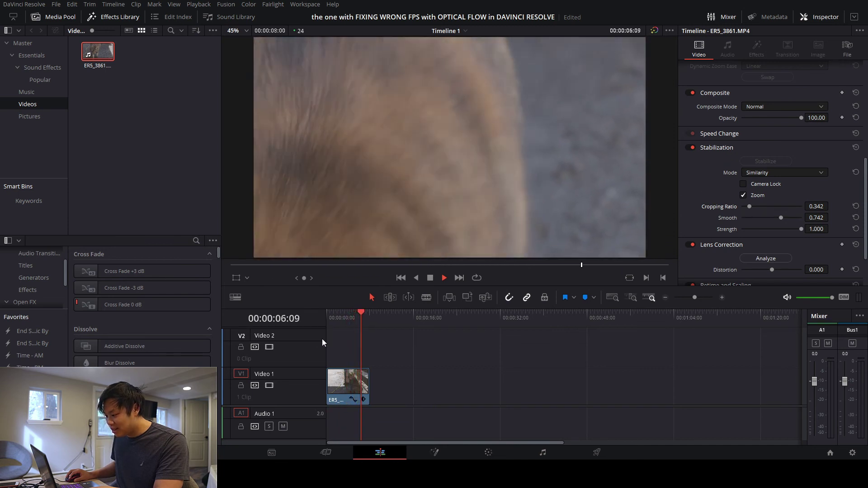
{"action": "key", "text": "space"}
{"action": "key", "text": "Home"}
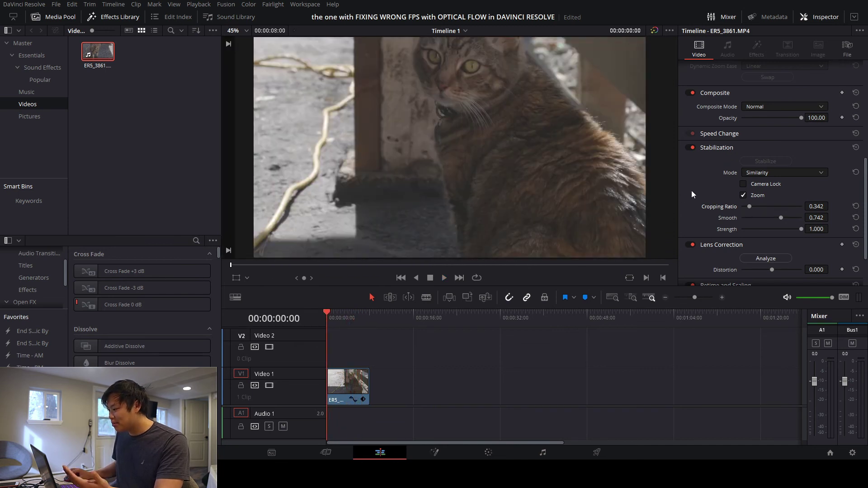
{"action": "scroll", "coordinate": [708, 189], "scroll_direction": "up", "scroll_amount": 1}
Turn stabilization off, keep Optical Flow retiming on, and play the clip from the start.
{"action": "left_click", "coordinate": [692, 176]}
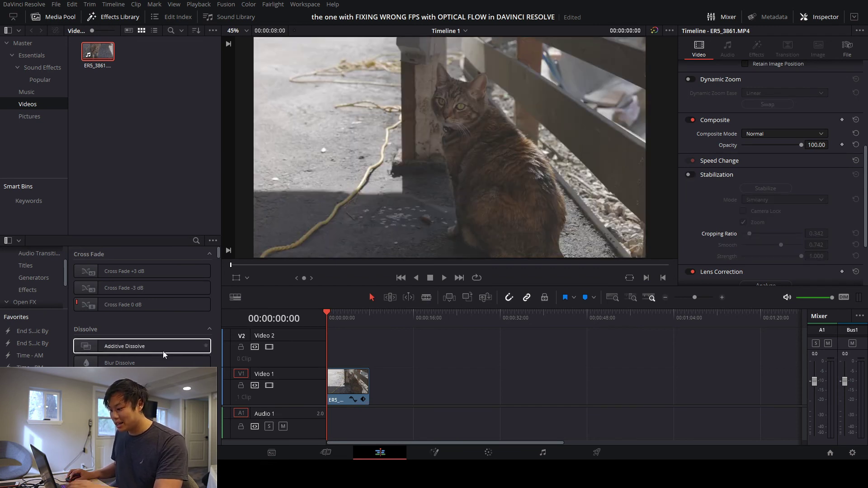
{"action": "key", "text": "space"}
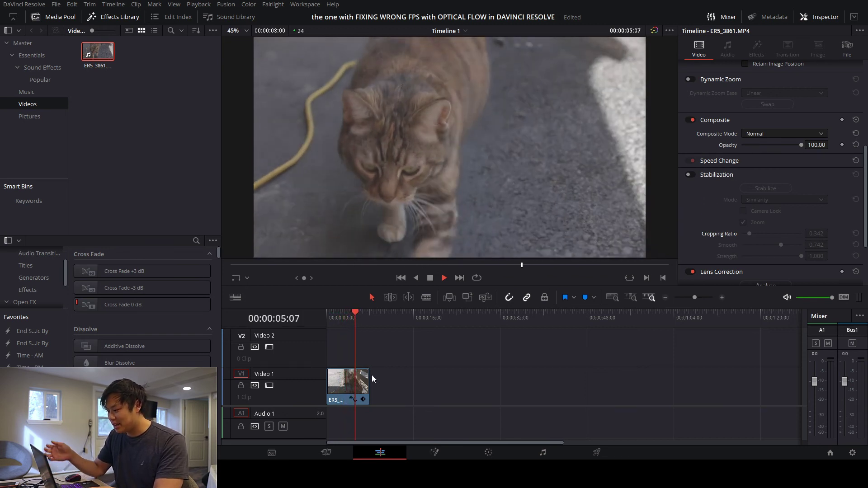
{"action": "scroll", "coordinate": [691, 229], "scroll_direction": "down", "scroll_amount": 3}
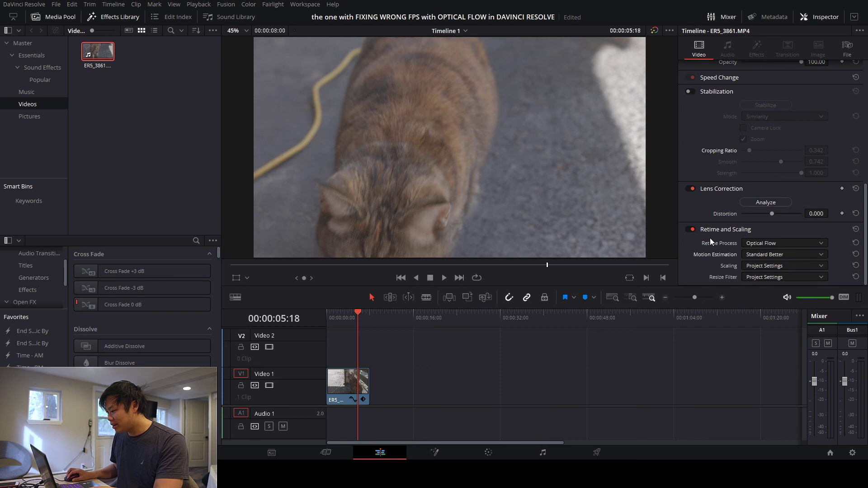
{"action": "key", "text": "Home"}
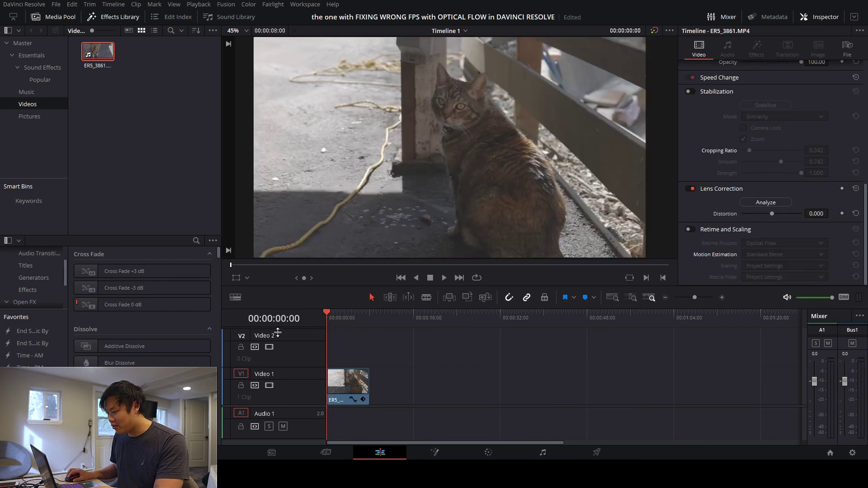
{"action": "key", "text": "space"}
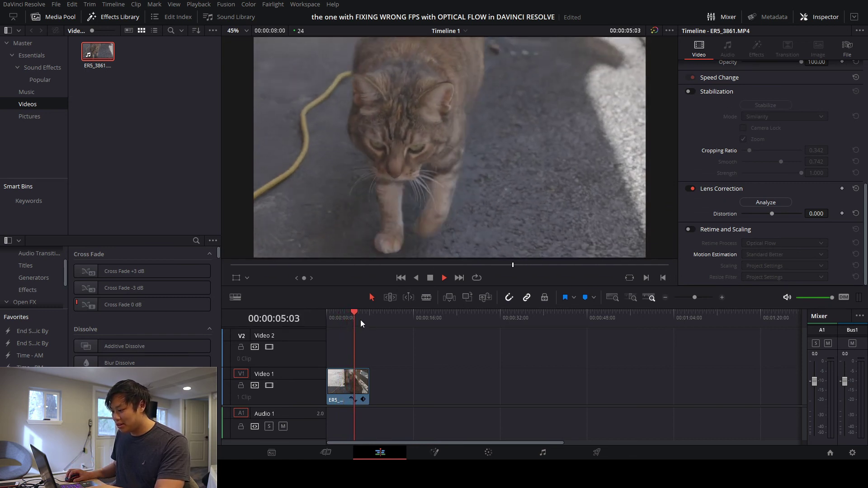
{"action": "key", "text": "space"}
{"action": "key", "text": "Home"}
{"action": "left_click", "coordinate": [690, 228]}
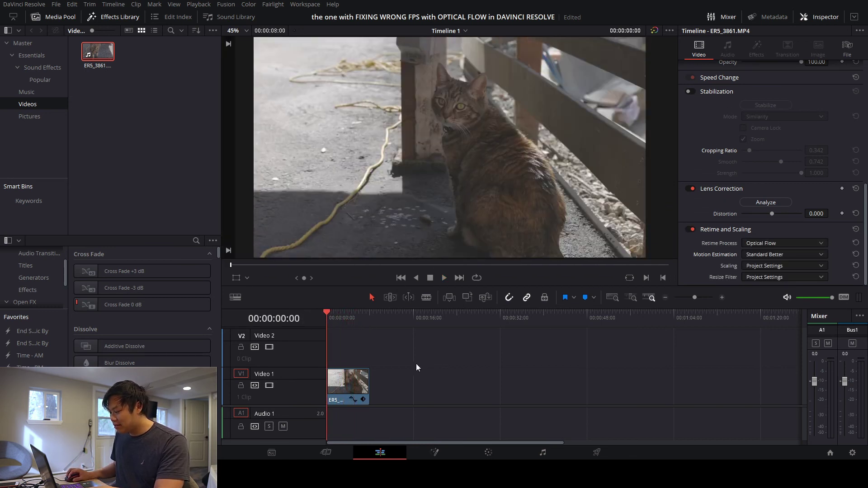
{"action": "key", "text": "space"}
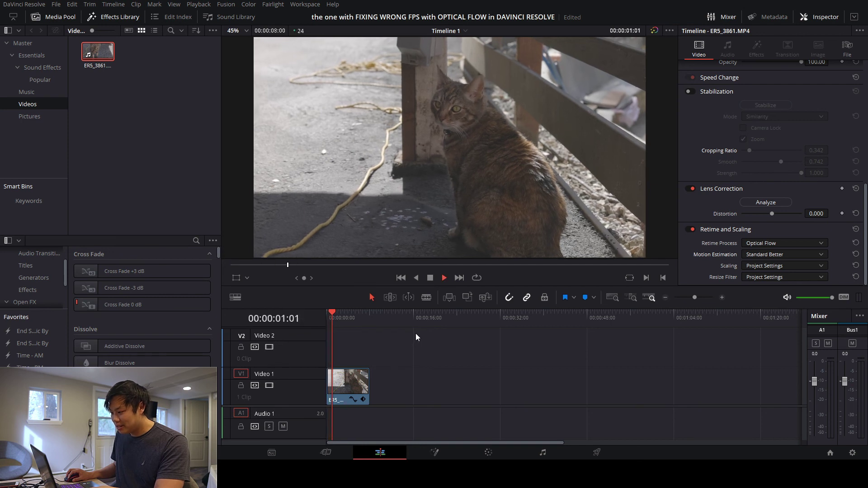